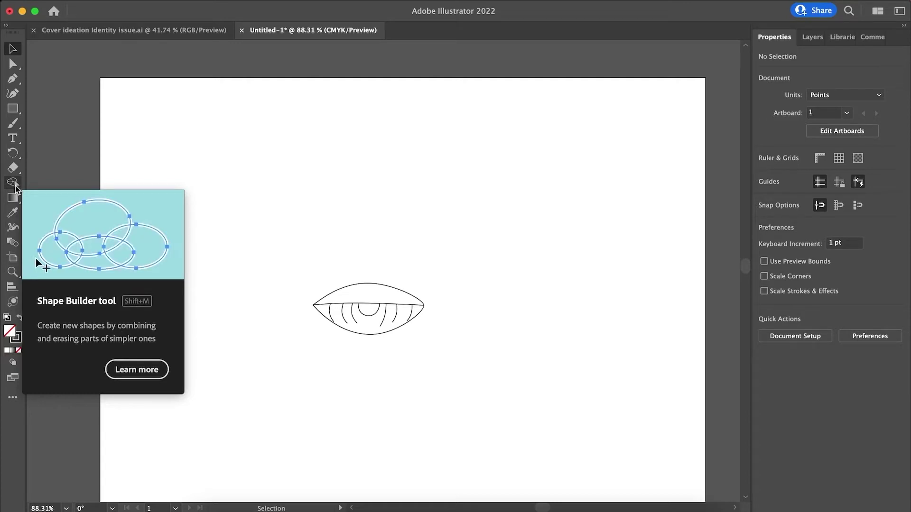
Select all paths of the eye drawing and preview its enclosed regions with the Shape Builder tool
click(15, 185)
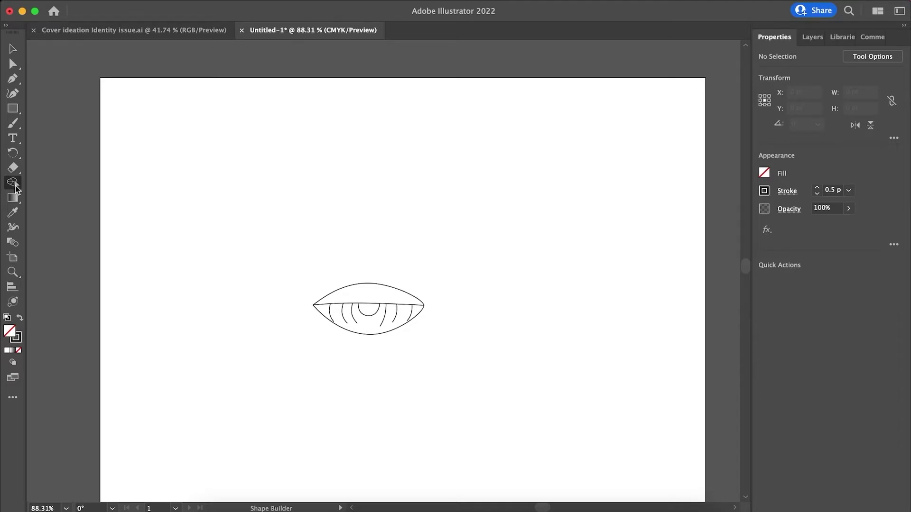
scroll(313, 391, up, 3)
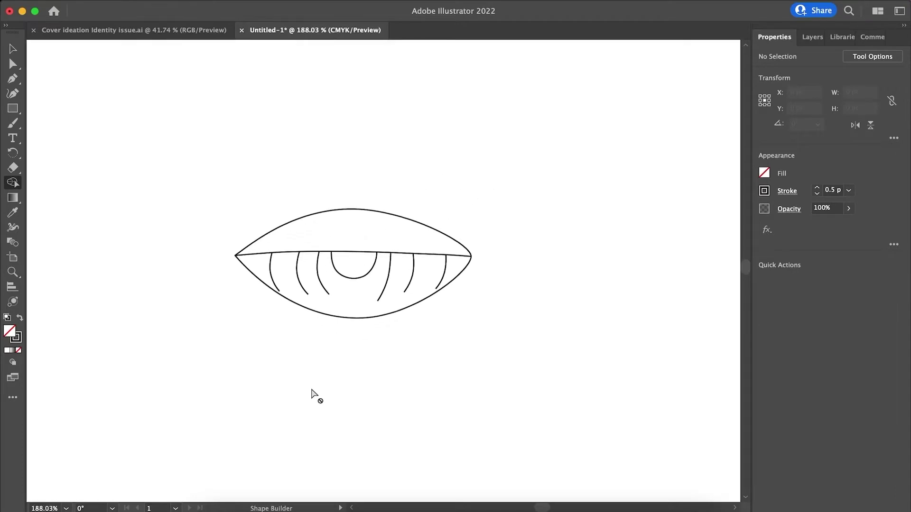
scroll(313, 395, up, 2)
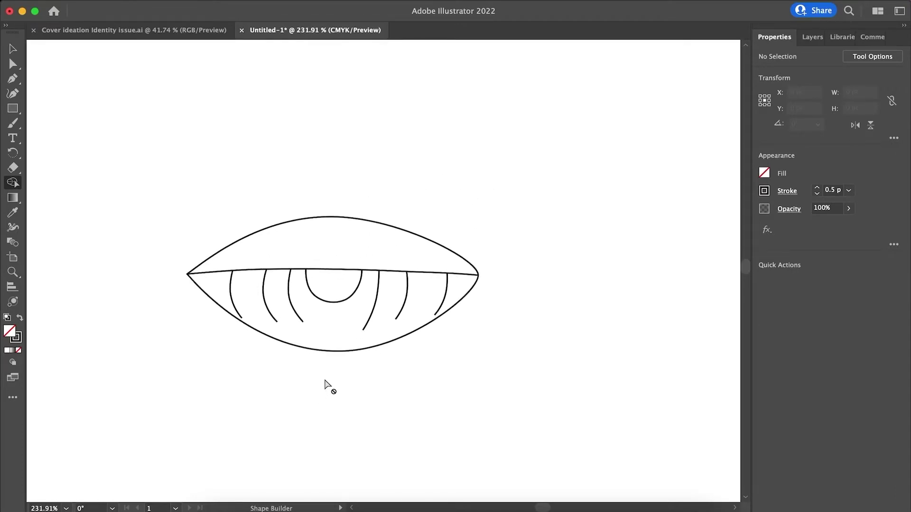
scroll(328, 387, up, 2)
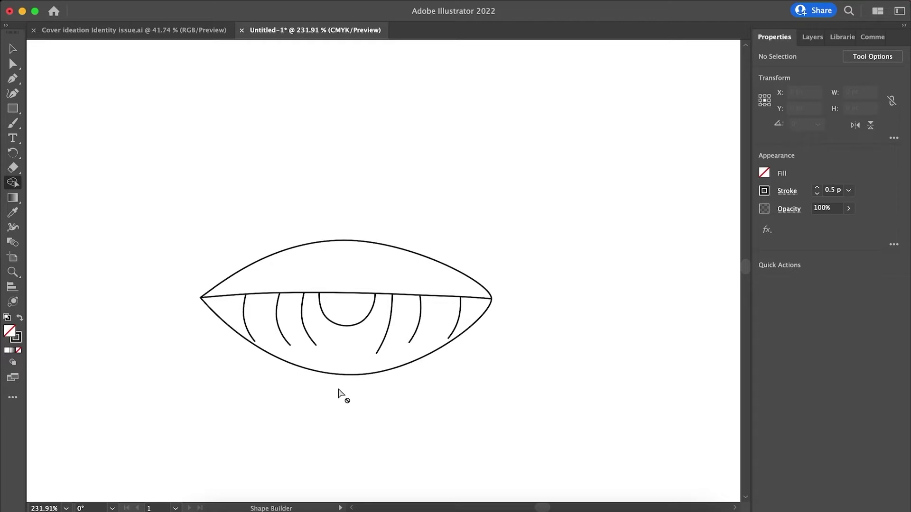
click(13, 48)
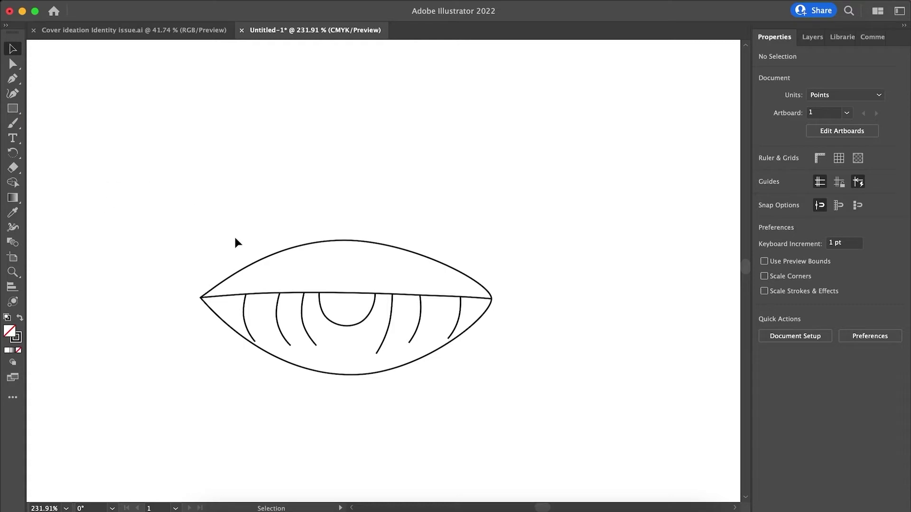
drag(101, 149, 562, 440)
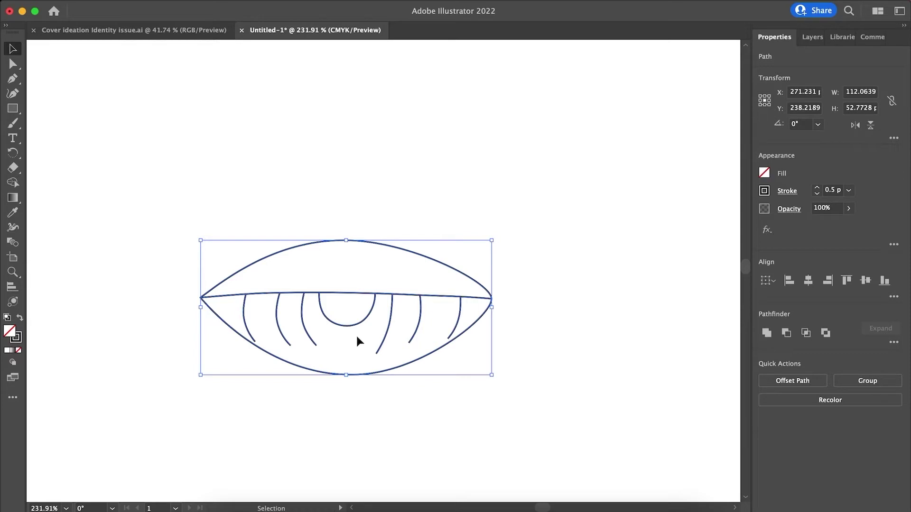
key(shift+m)
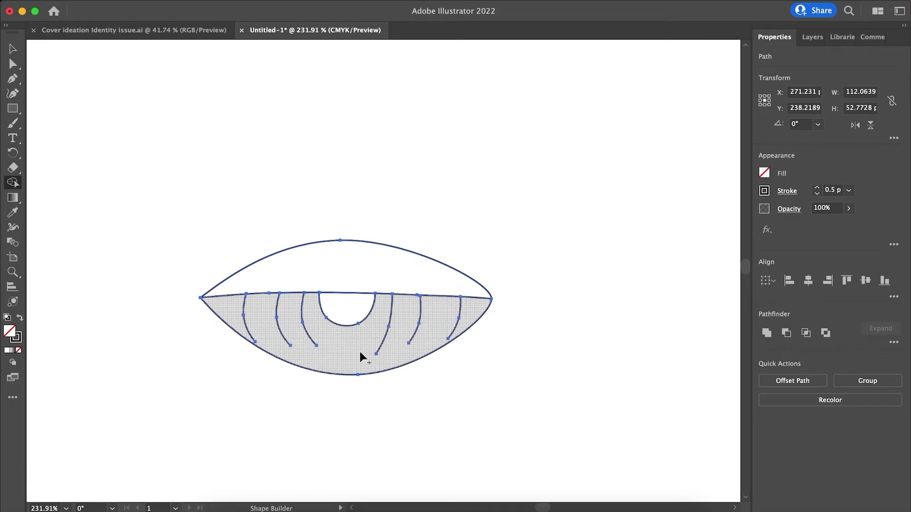
key(v)
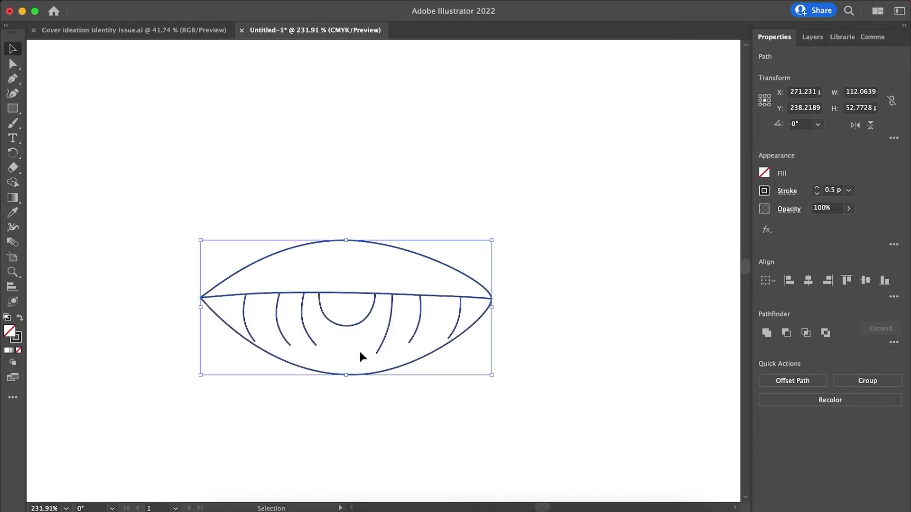
Move the iris arc's left end anchor slightly down, leaving a small gap below the eyelid line
scroll(359, 348, up, 5)
key(a)
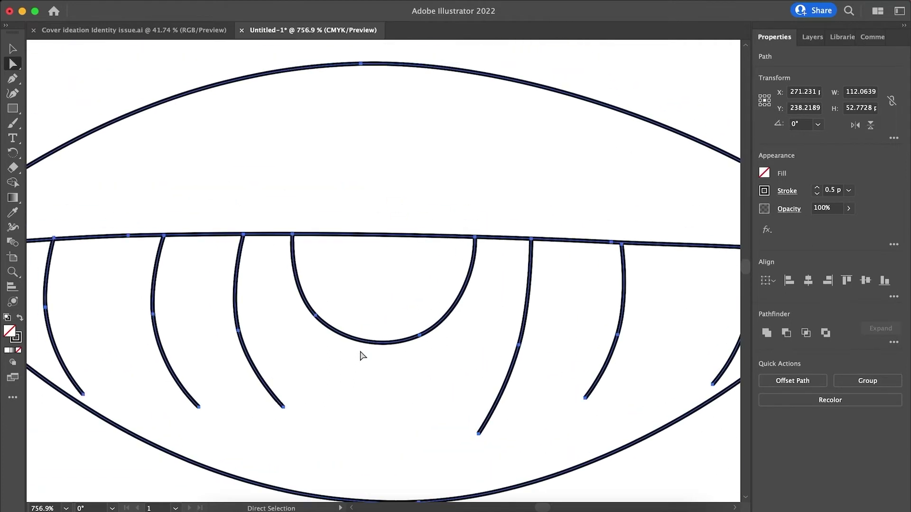
click(293, 235)
drag(293, 237, 294, 242)
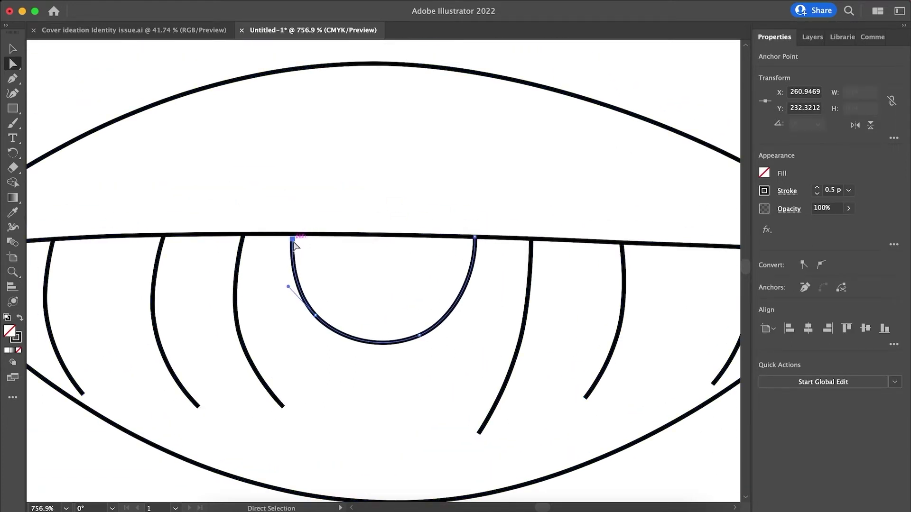
click(289, 290)
scroll(291, 282, up, 5)
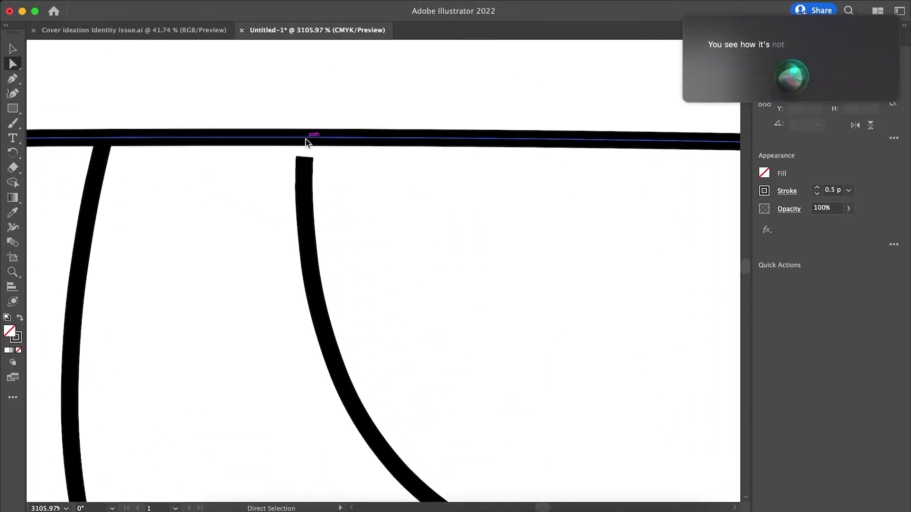
click(686, 19)
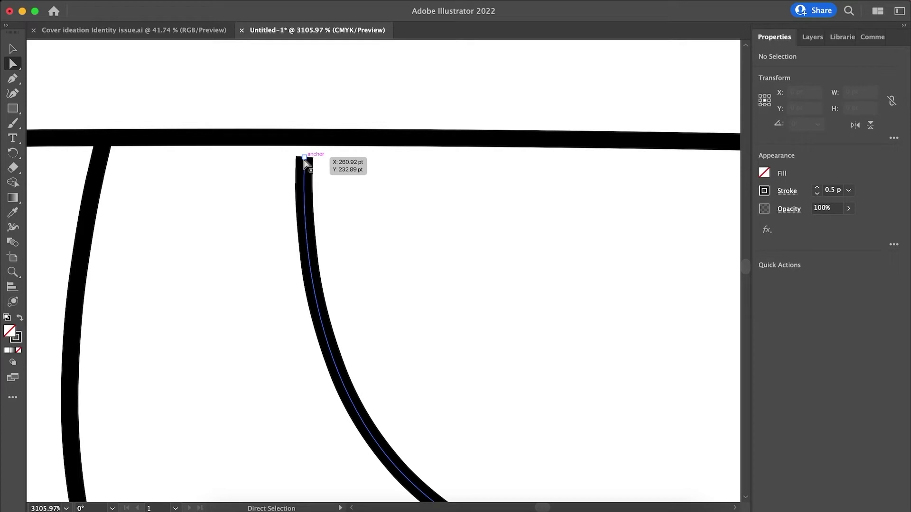
Select the whole eye again and check with Shape Builder how the iris area is detected with the gap
scroll(255, 244, down, 6)
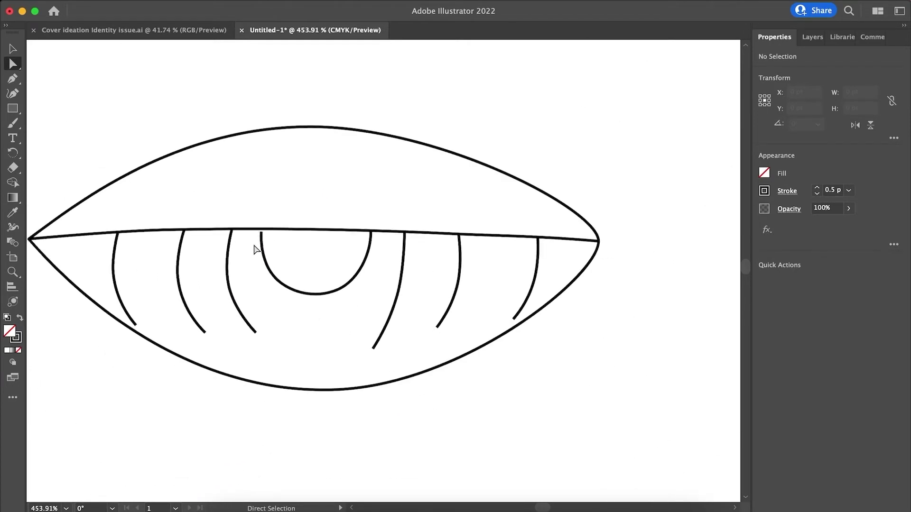
scroll(255, 244, down, 3)
drag(127, 153, 438, 348)
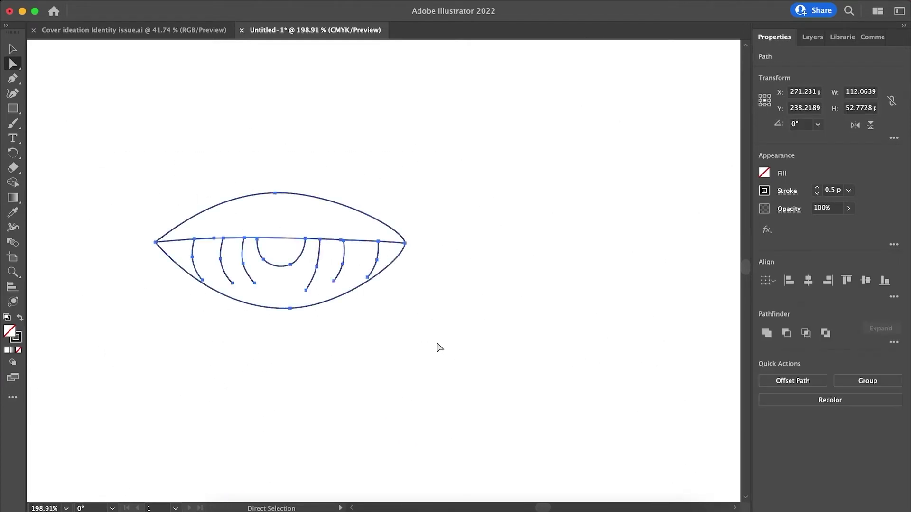
key(shift+m)
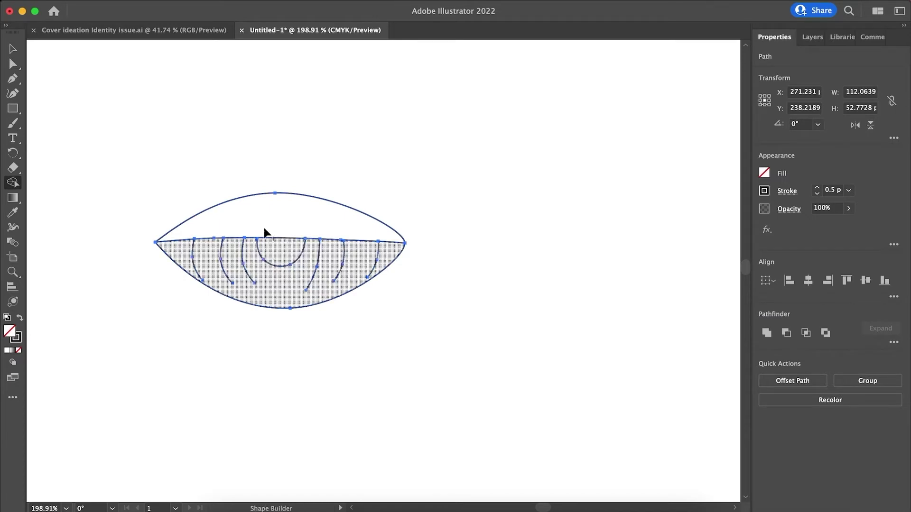
scroll(270, 260, up, 5)
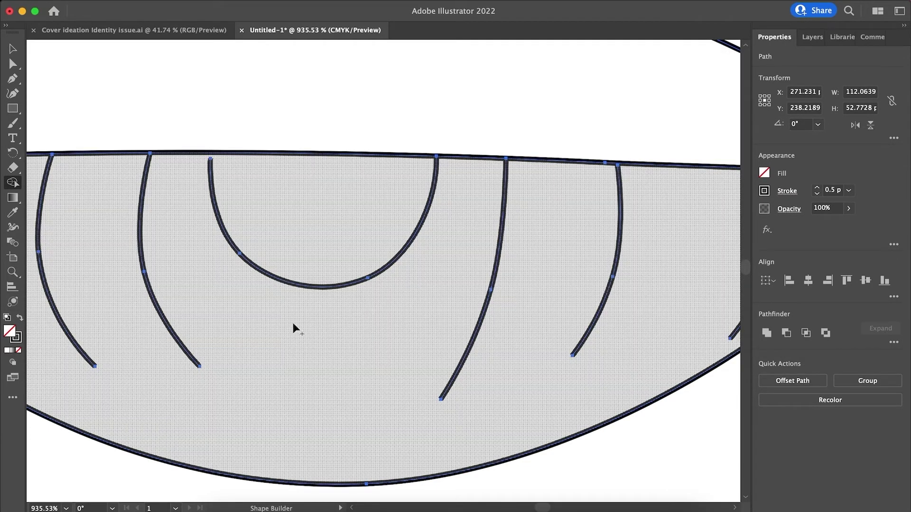
scroll(266, 307, down, 3)
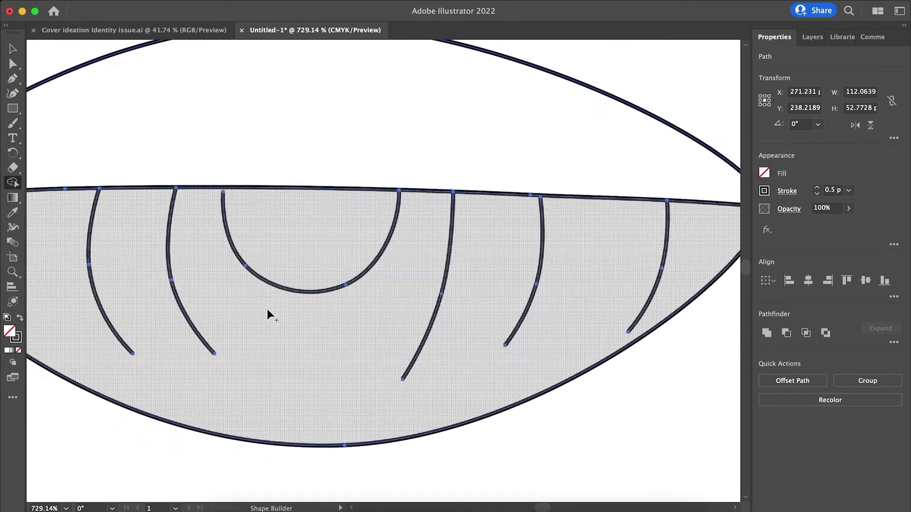
Move the iris arc's left end anchor back up to the eyelid line and recheck the regions with Shape Builder
key(a)
scroll(227, 206, up, 6)
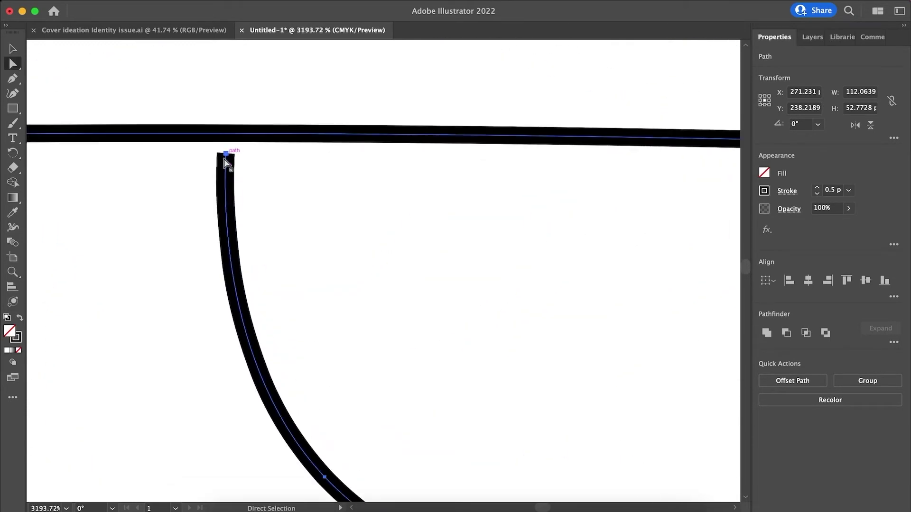
click(223, 192)
drag(226, 155, 591, 325)
scroll(348, 210, down, 15)
key(shift+m)
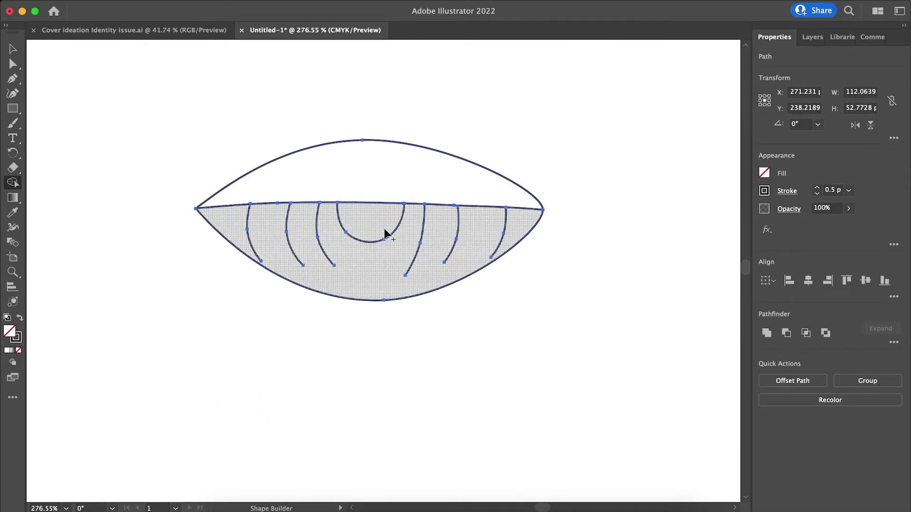
Nudge the iris arc's left end anchor up exactly onto the eyelid path, at about X 260.91 pt, Y 232.32 pt
scroll(385, 230, up, 15)
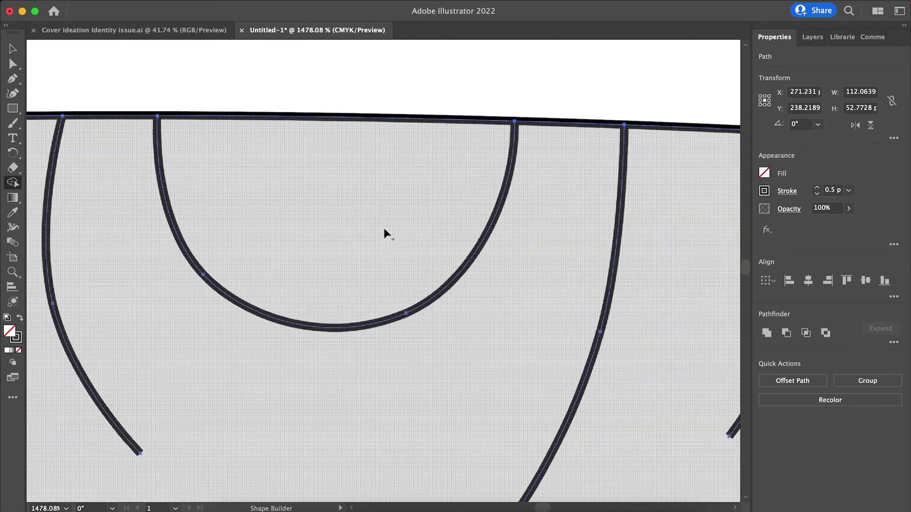
scroll(384, 230, left, 5)
scroll(384, 230, up, 1)
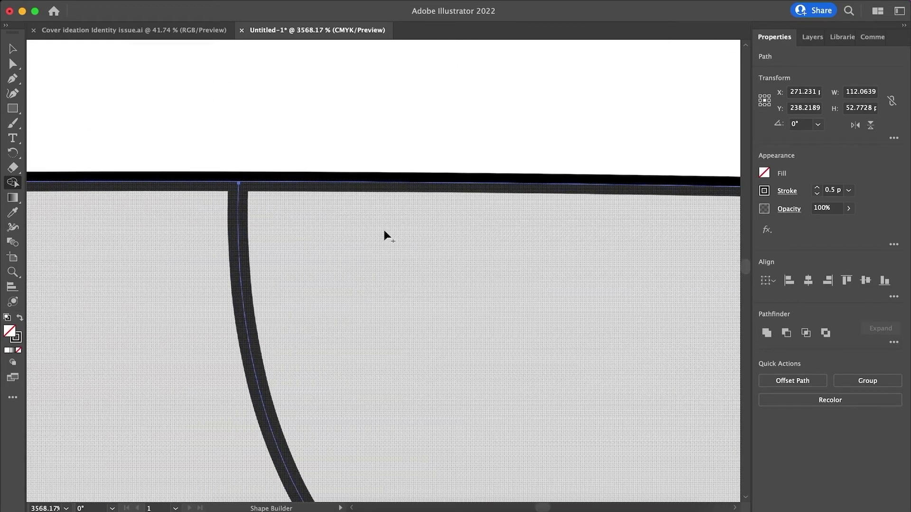
key(a)
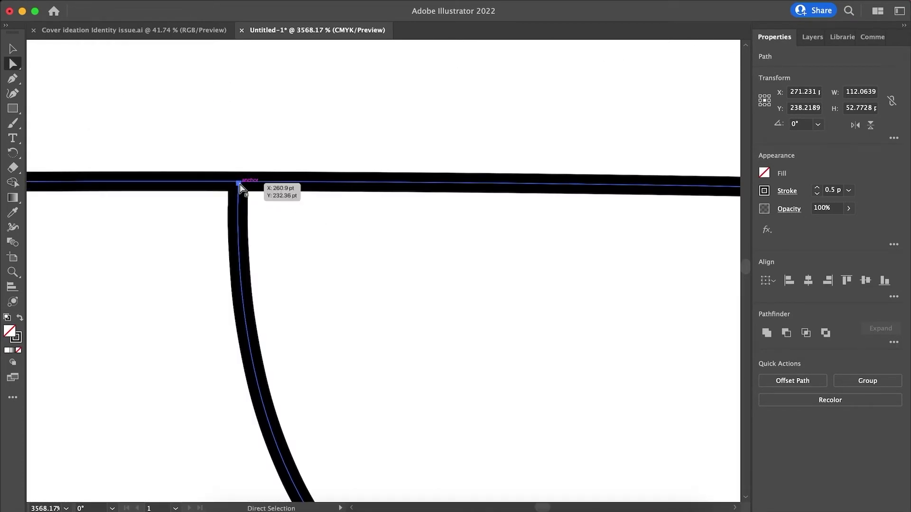
click(240, 183)
scroll(237, 185, up, 8)
click(366, 301)
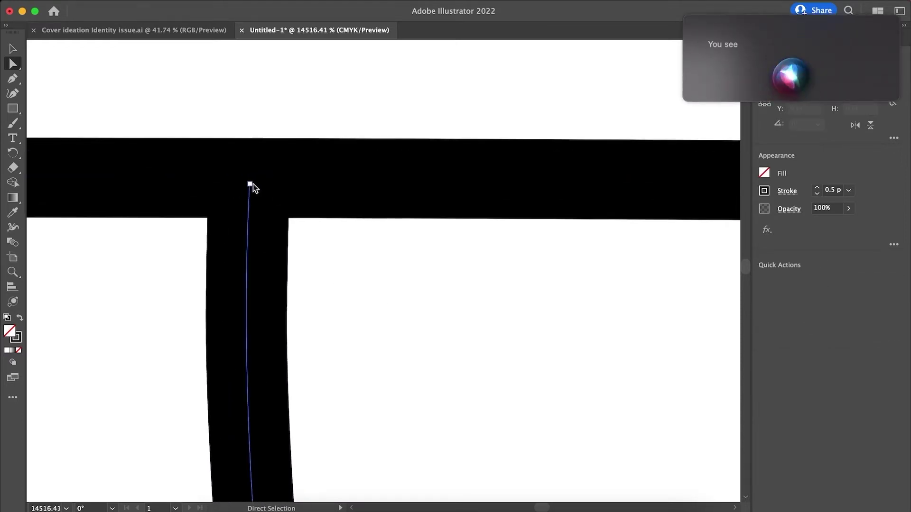
click(690, 15)
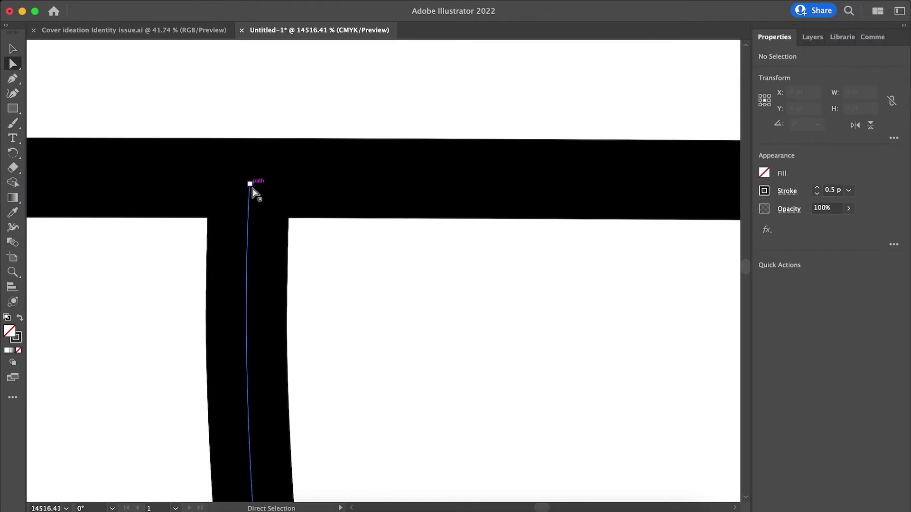
drag(251, 184, 250, 178)
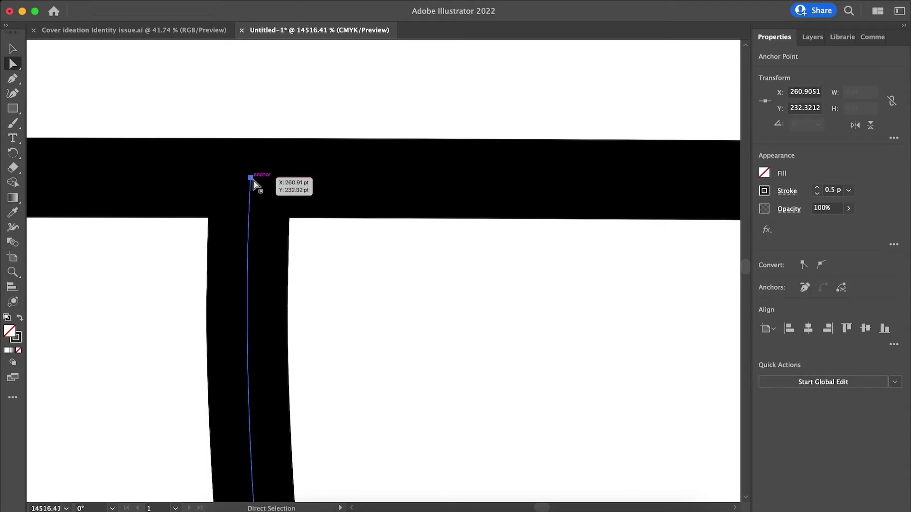
click(405, 259)
Select all the eye's paths and create a closed iris shape from the half-round region with Shape Builder
scroll(406, 261, down, 2)
scroll(407, 260, up, 5)
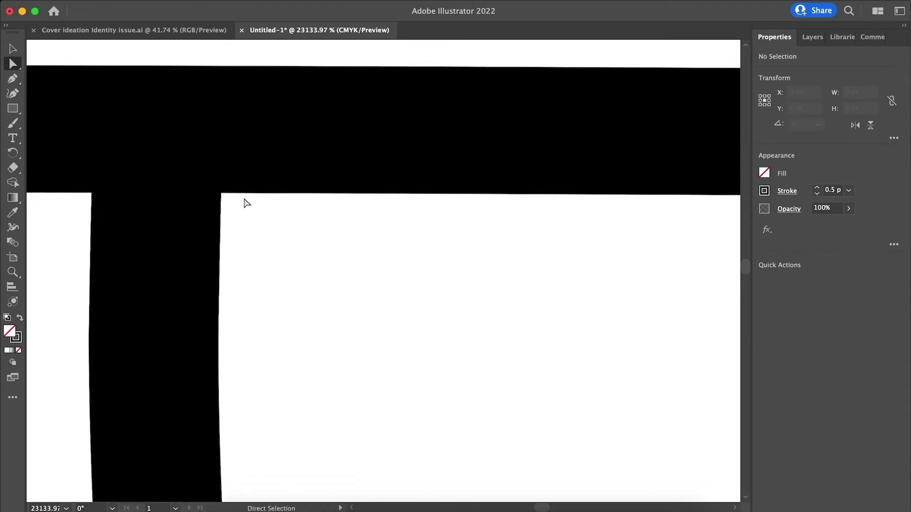
scroll(246, 204, down, 2)
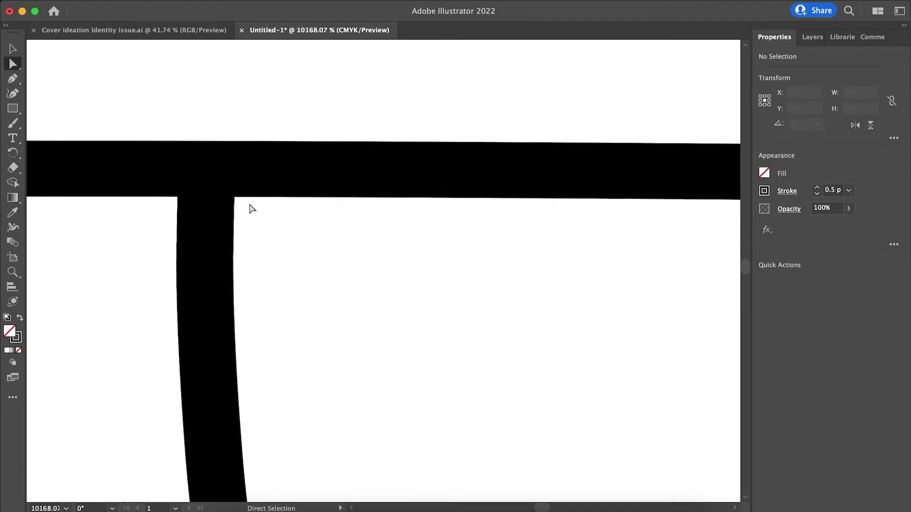
scroll(301, 229, down, 3)
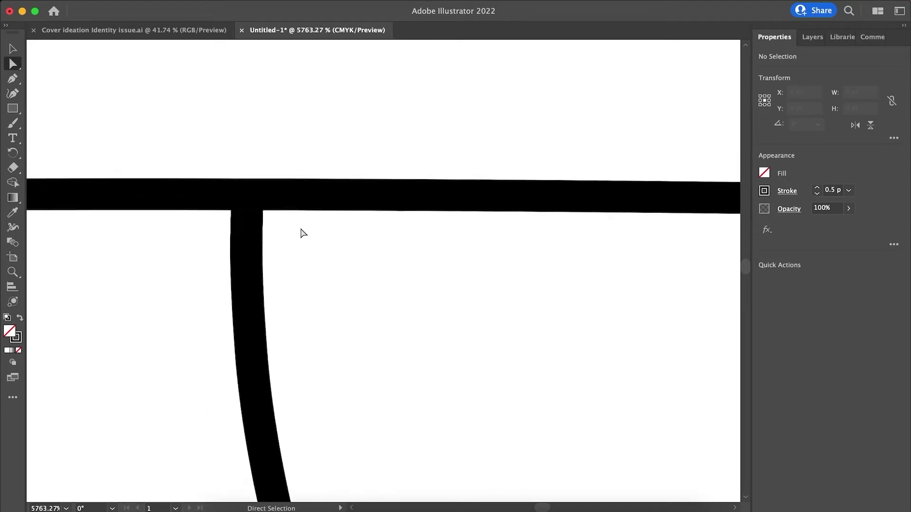
scroll(302, 237, down, 1)
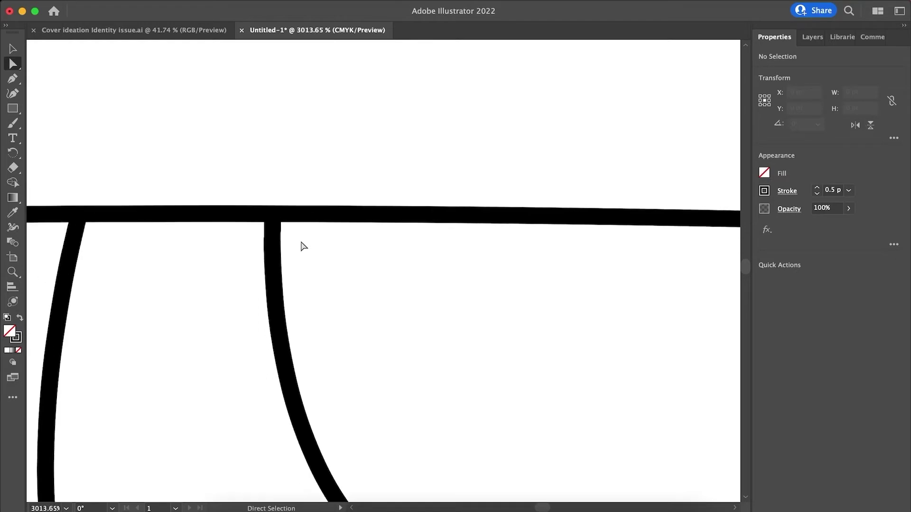
scroll(302, 246, down, 7)
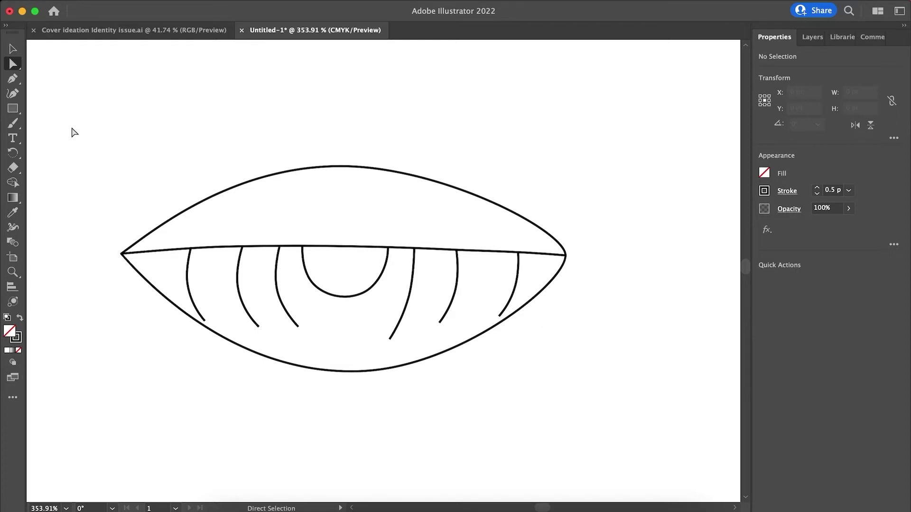
drag(65, 108, 615, 398)
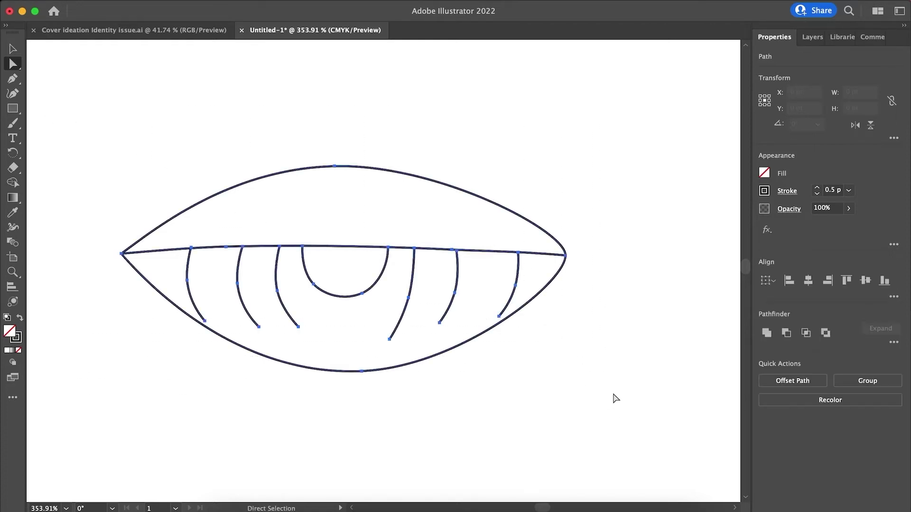
key(shift+m)
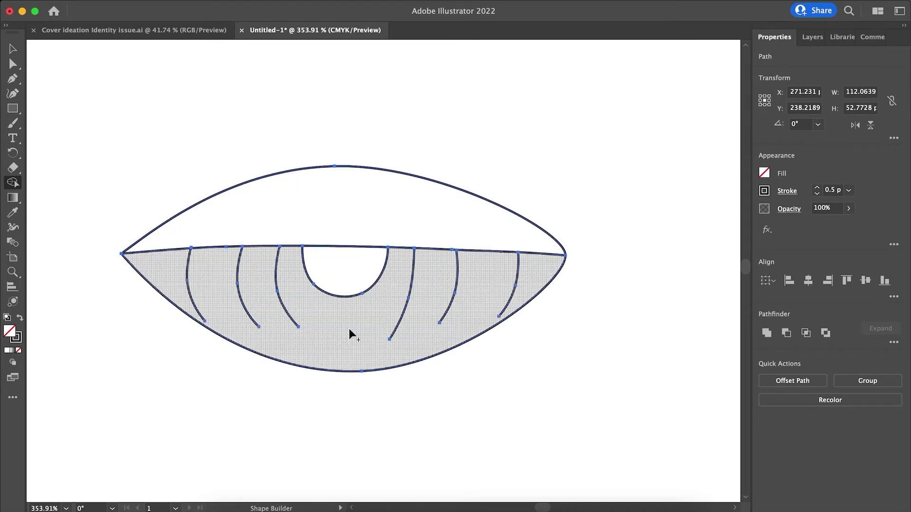
click(346, 270)
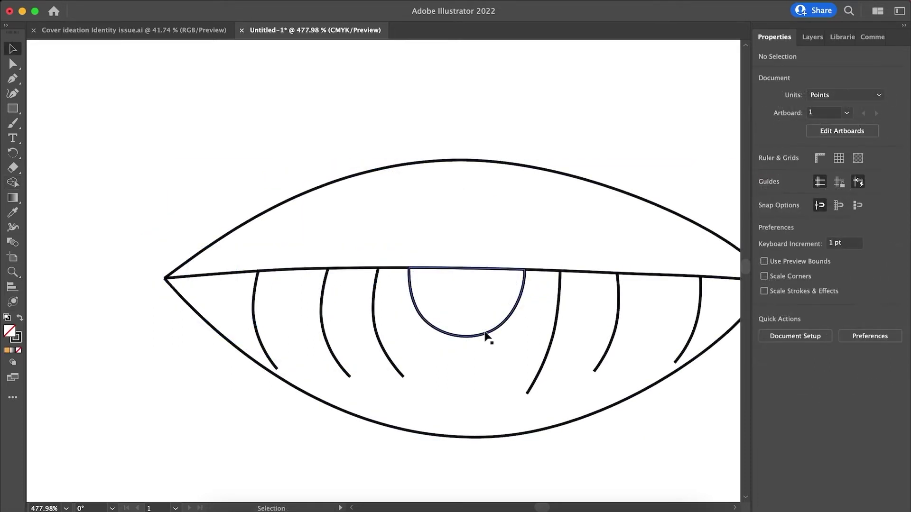
Give the closed iris shape an orange fill and a dark blue stroke
click(489, 334)
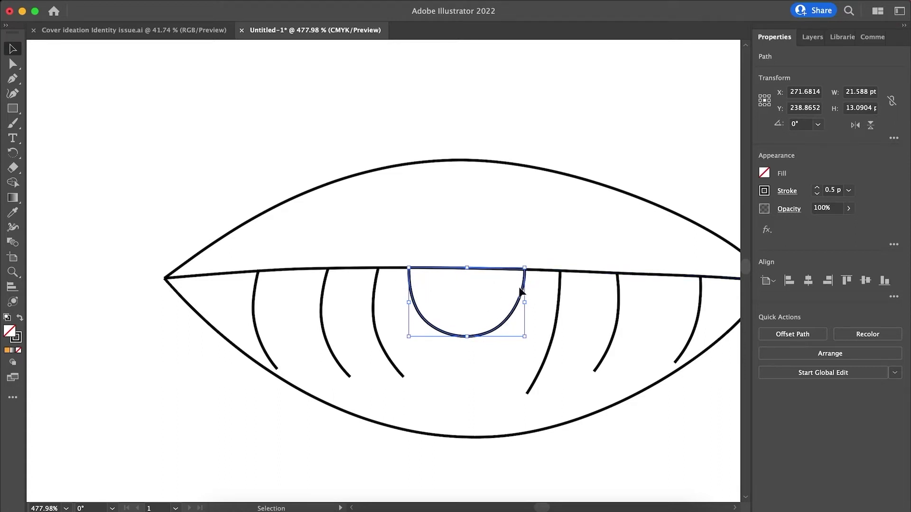
click(764, 173)
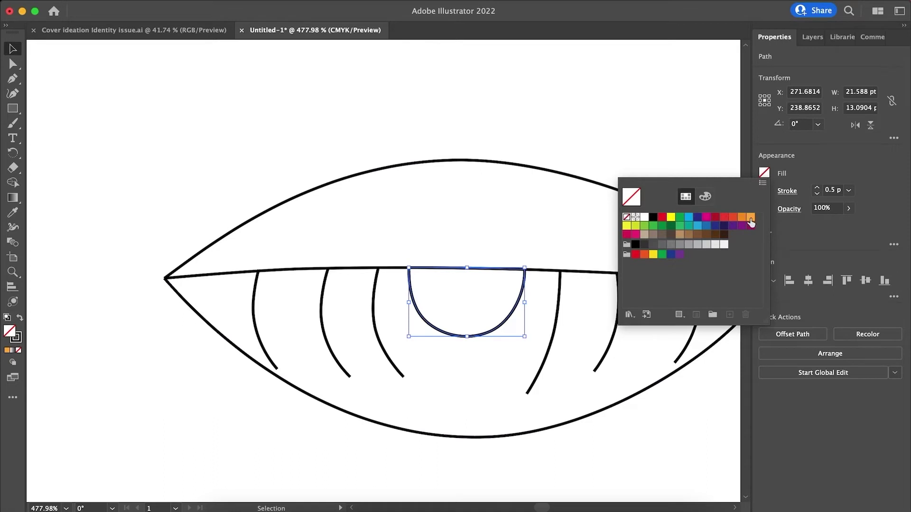
click(751, 217)
click(770, 199)
click(767, 193)
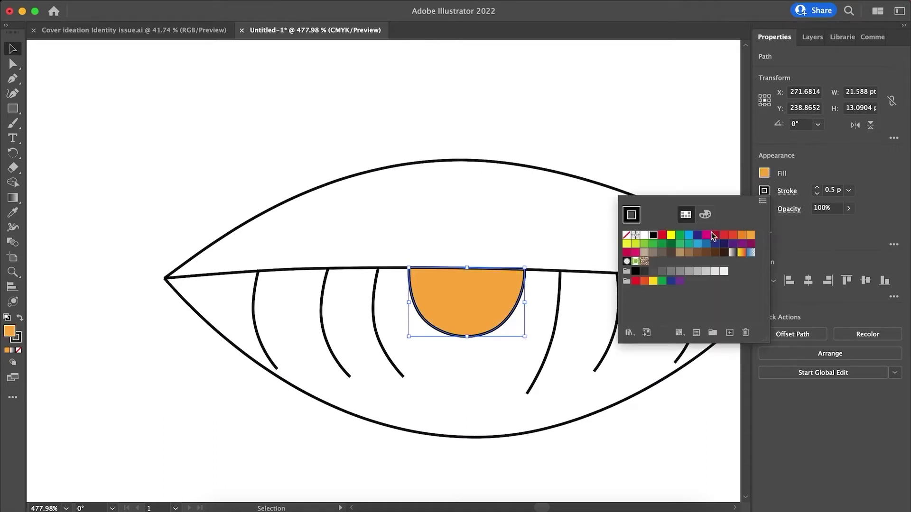
click(697, 237)
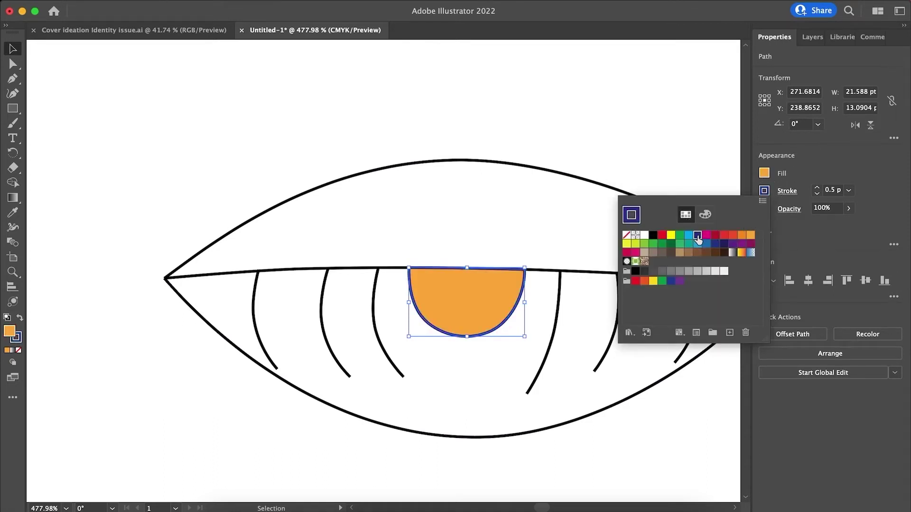
click(499, 372)
click(479, 398)
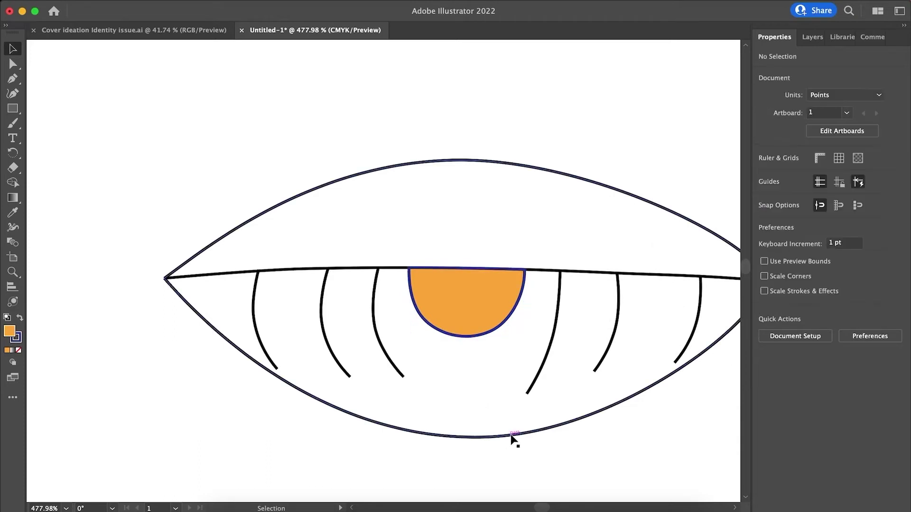
Select the whole eye and create a closed upper eyelid shape with a dark red fill using Shape Builder
drag(143, 164, 688, 447)
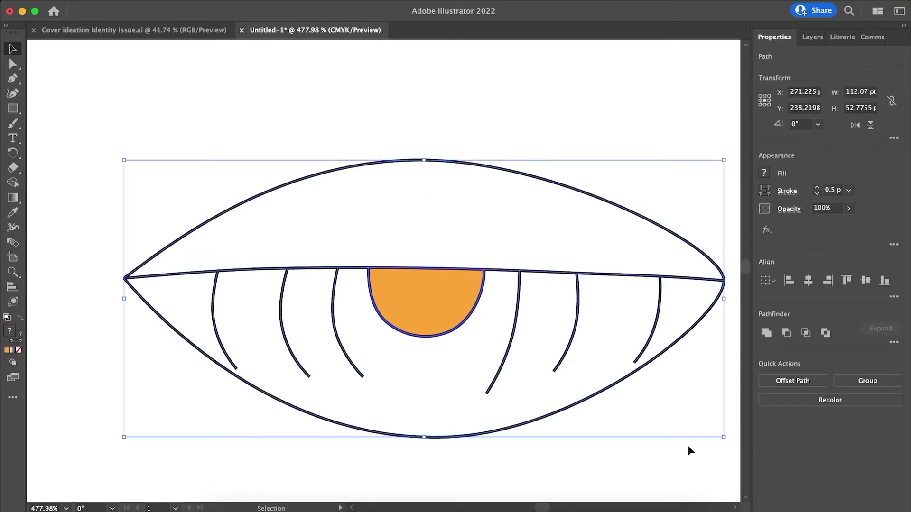
key(shift+m)
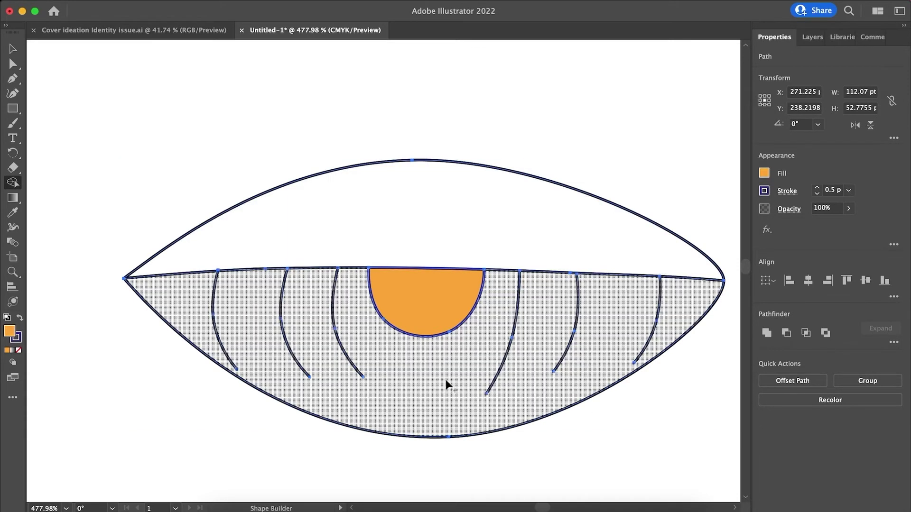
click(764, 173)
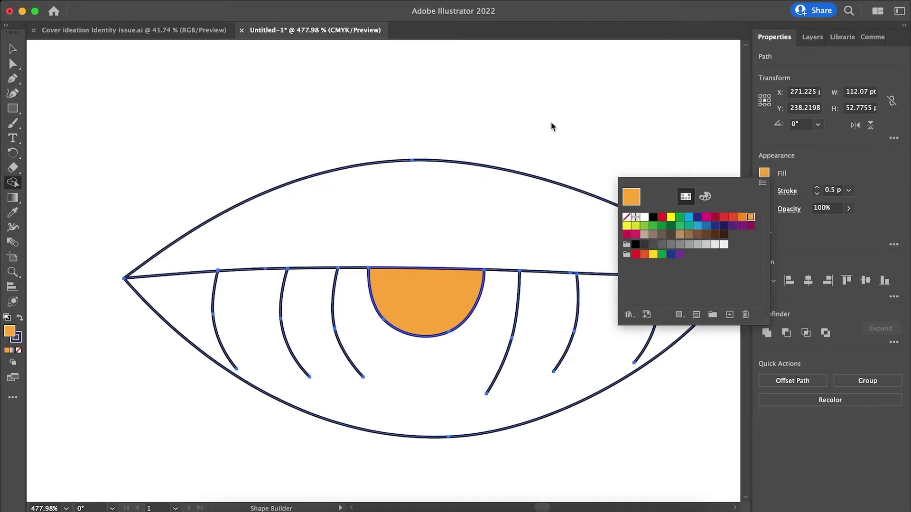
click(880, 138)
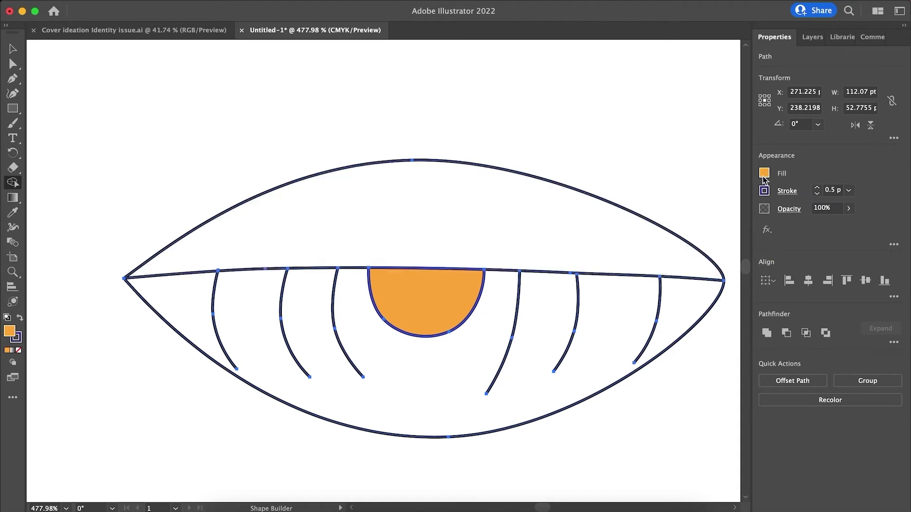
click(763, 178)
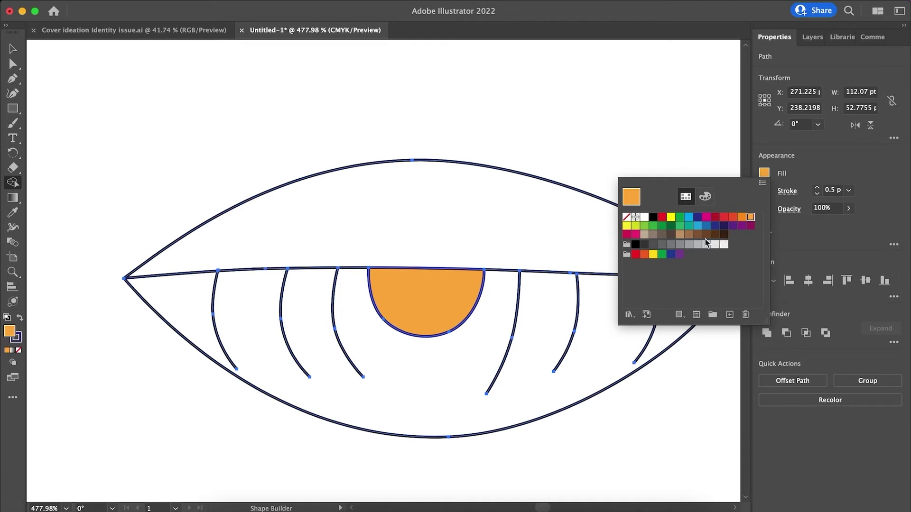
click(715, 217)
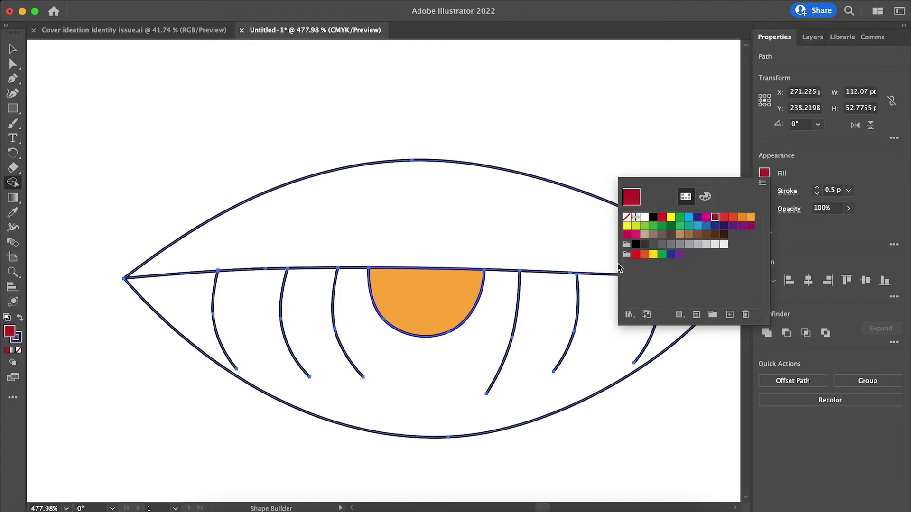
click(539, 125)
click(432, 224)
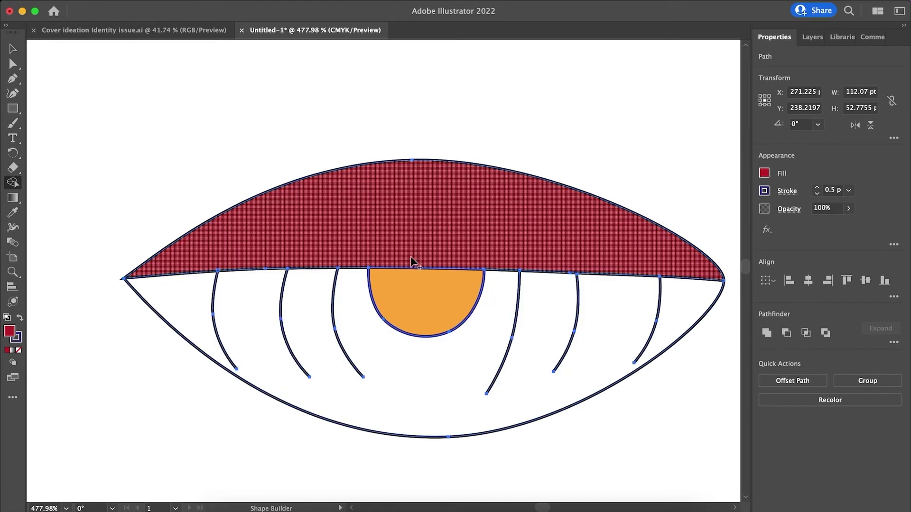
Change the stroke of the dark red upper eyelid shape to white
click(762, 192)
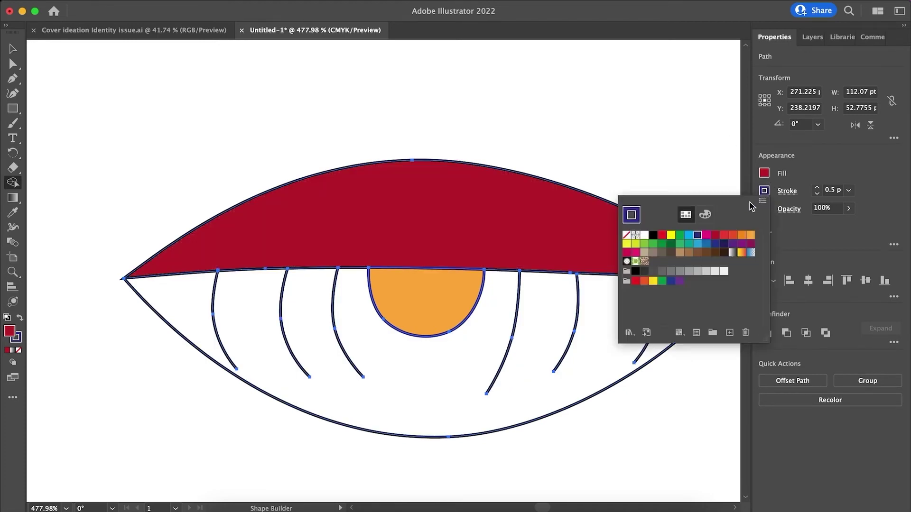
click(645, 236)
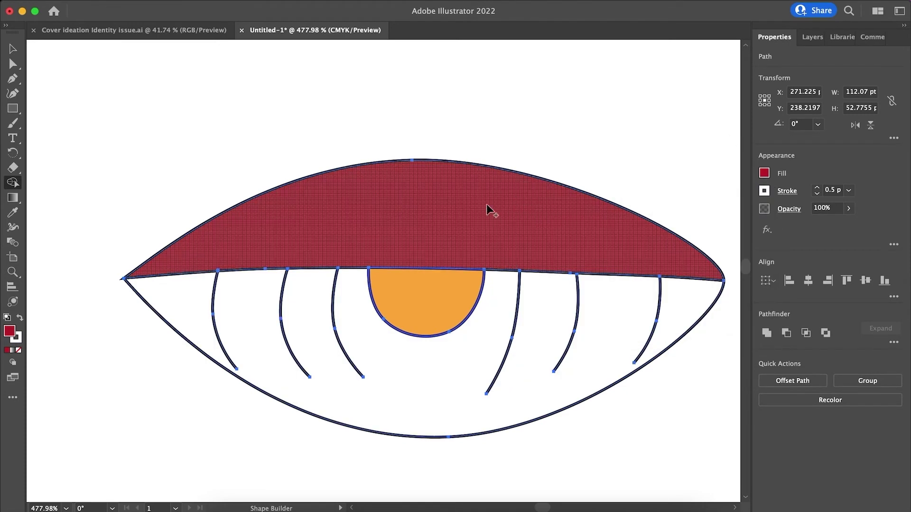
key(v)
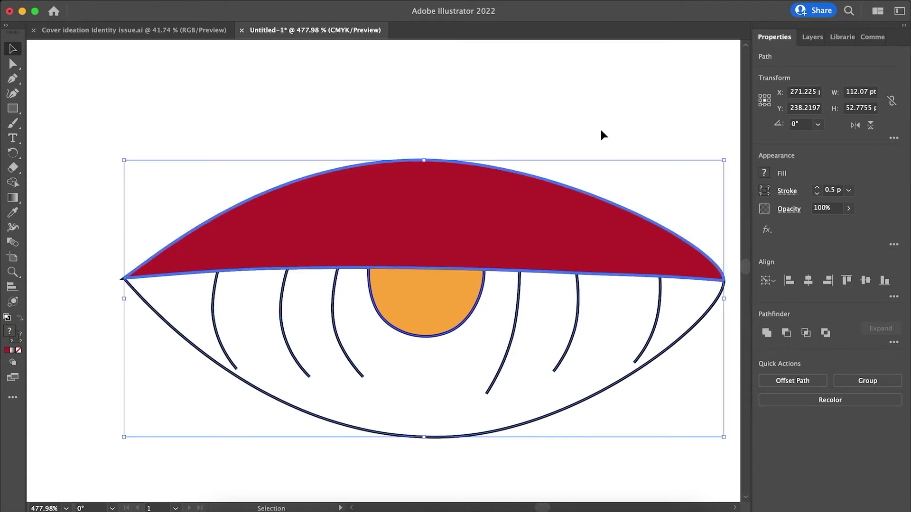
click(601, 131)
click(489, 220)
click(764, 190)
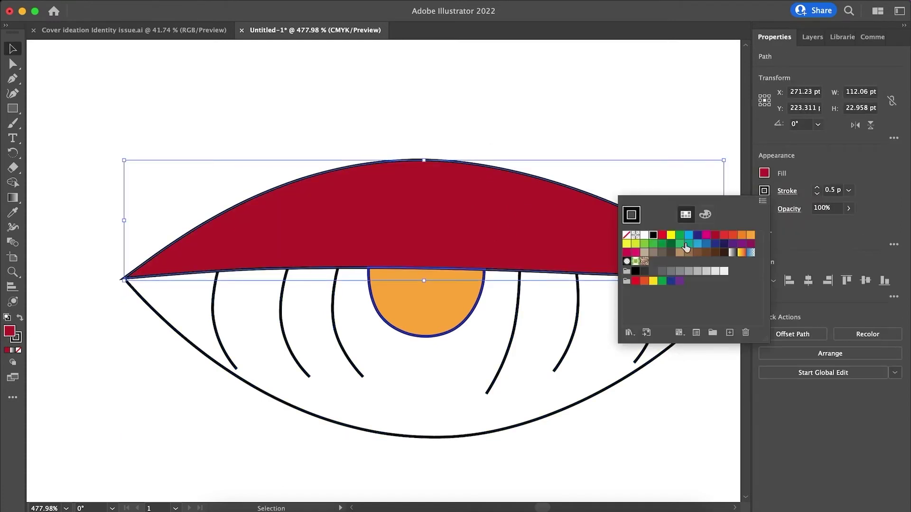
click(645, 235)
click(532, 114)
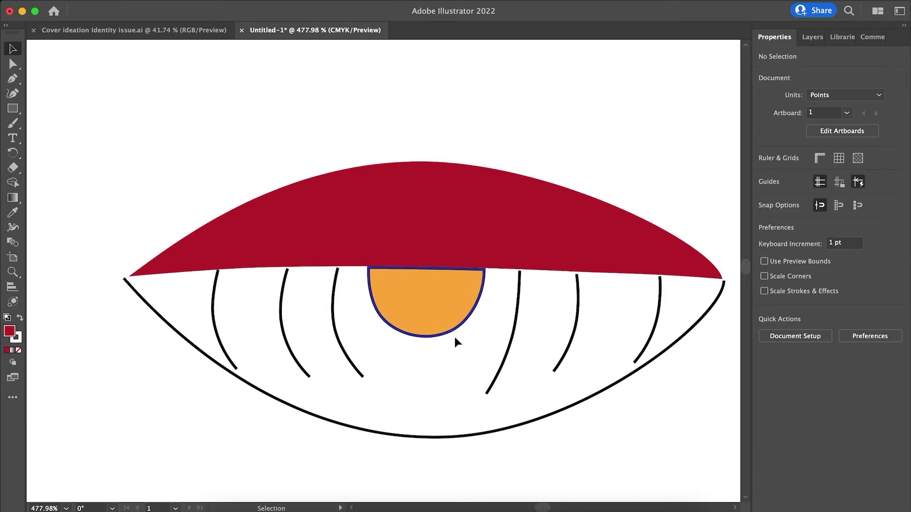
Select all paths, create a closed lower eye shape around the iris with Shape Builder, and give it a teal green fill
key(super+a)
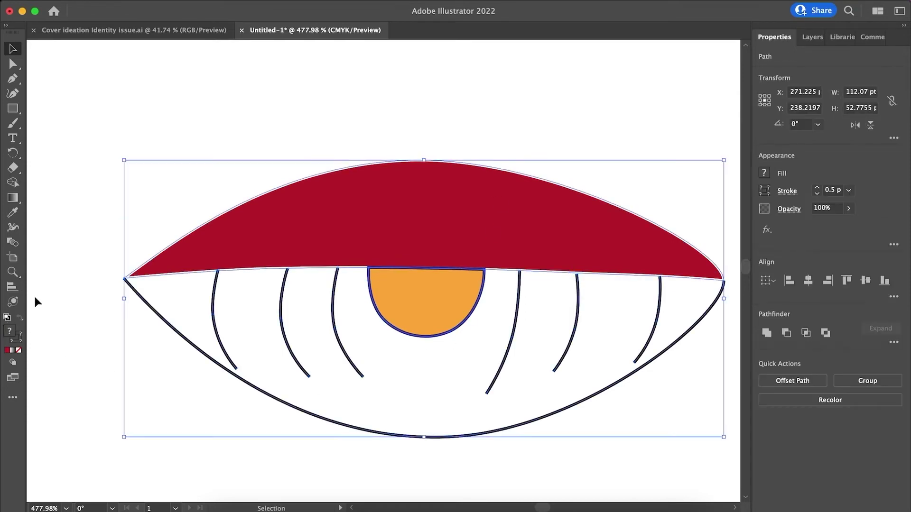
key(shift+m)
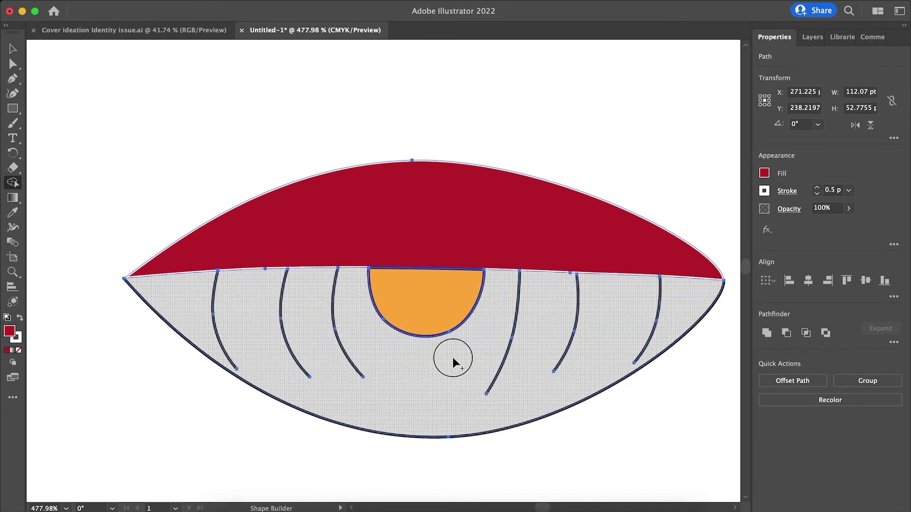
click(453, 358)
click(764, 174)
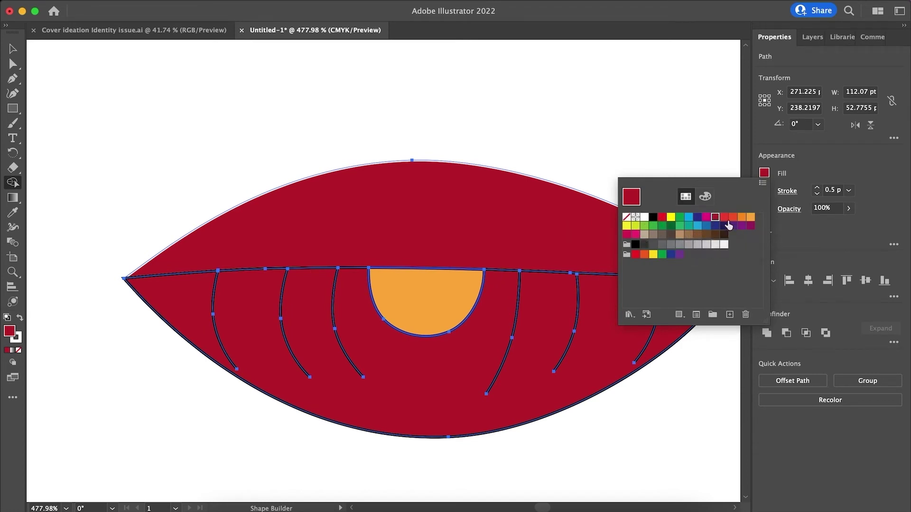
click(679, 225)
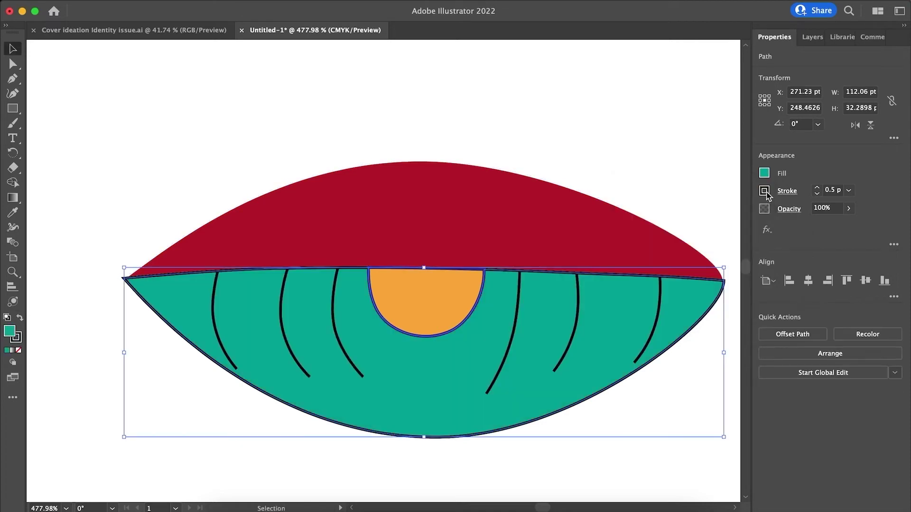
Set the strokes of the lower eye shape and the orange iris to white
key(v)
click(597, 132)
click(464, 322)
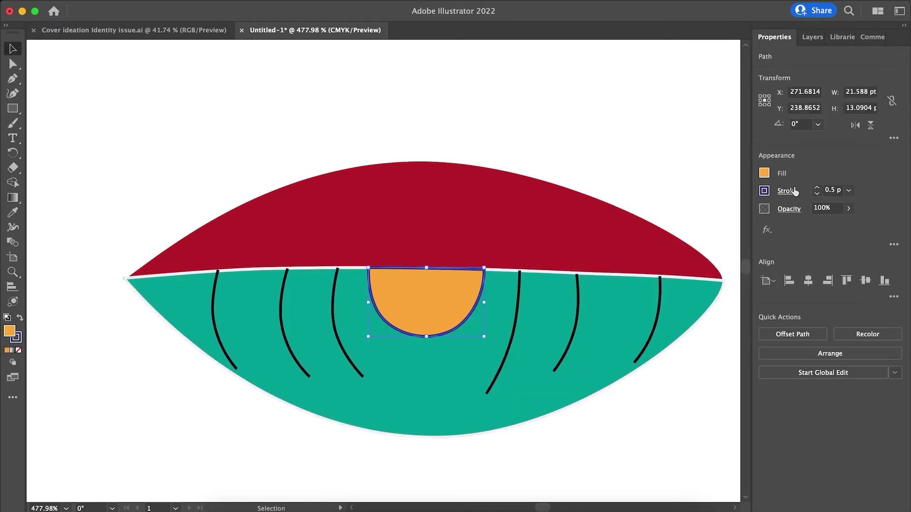
click(765, 190)
click(653, 107)
click(653, 108)
Select all six curved lines on either side of the iris and change their stroke to white
click(518, 306)
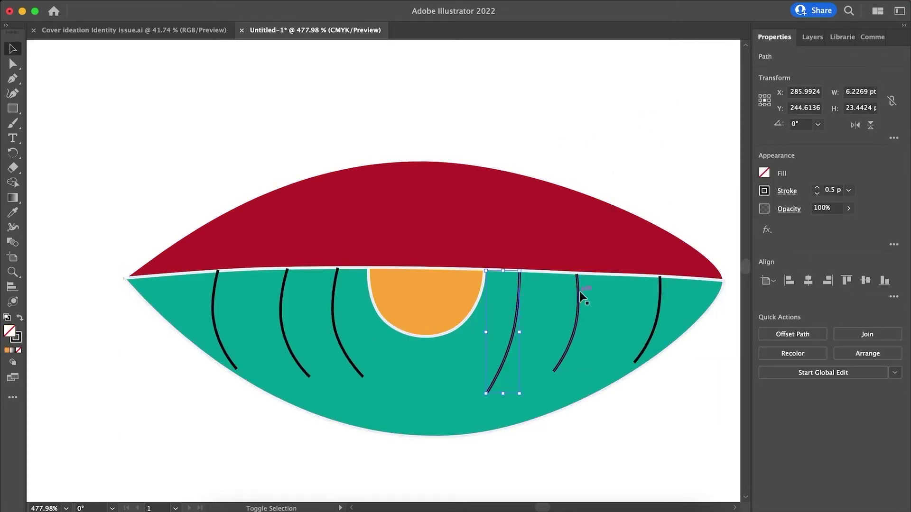
shift+click(578, 295)
shift+click(658, 305)
shift+click(334, 304)
shift+click(286, 318)
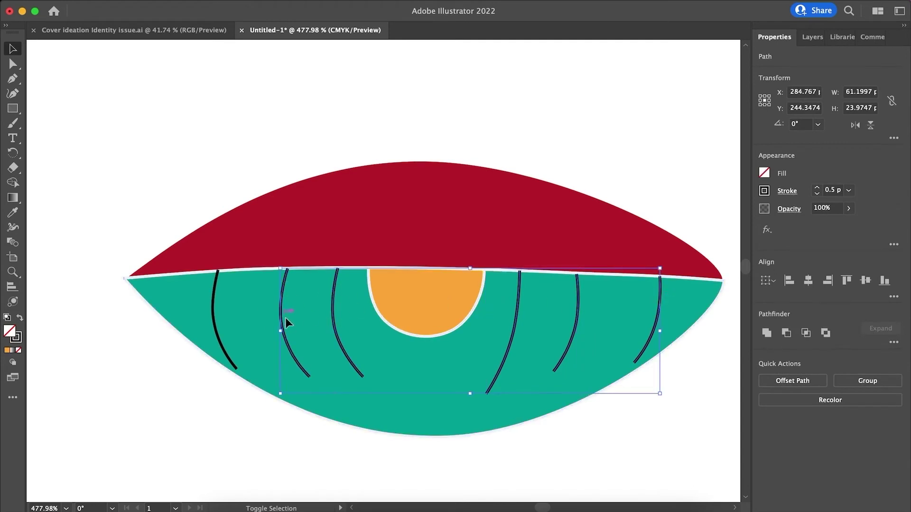
shift+click(213, 313)
click(764, 190)
click(646, 237)
click(693, 124)
click(691, 120)
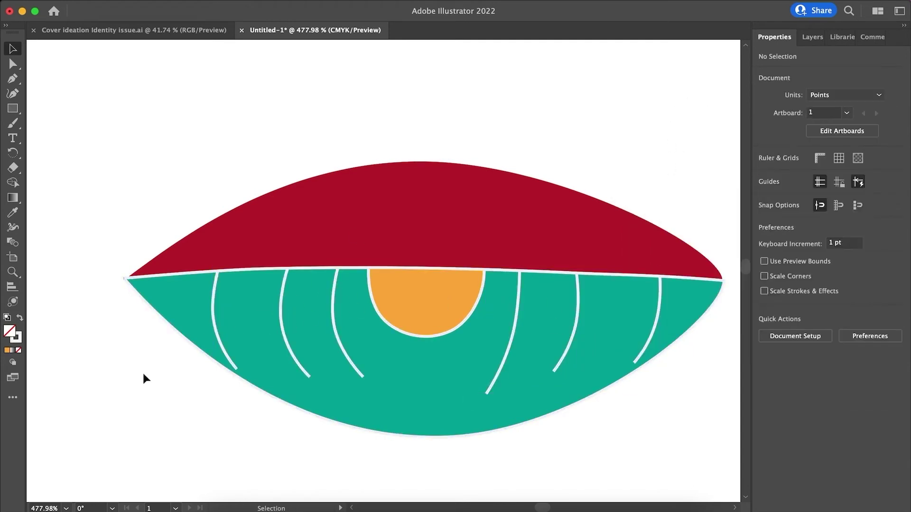
scroll(116, 373, down, 4)
scroll(115, 373, left, 3)
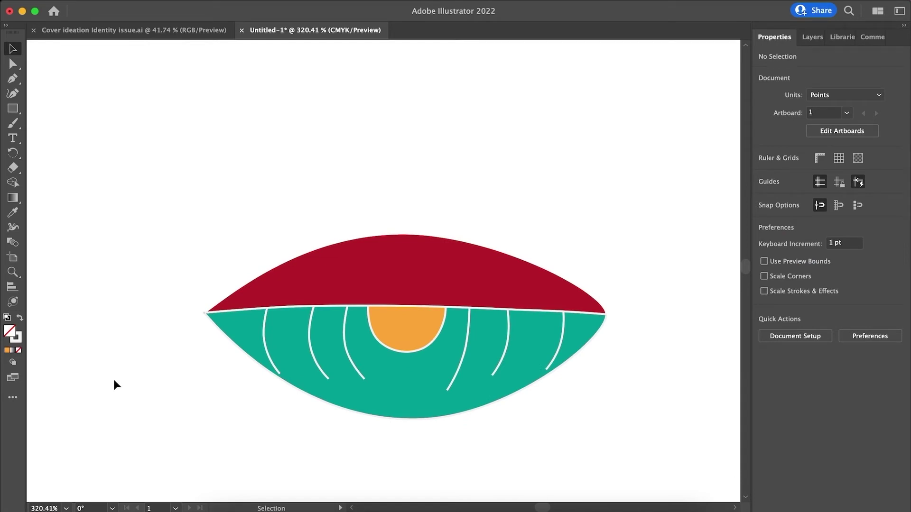
scroll(113, 377, up, 3)
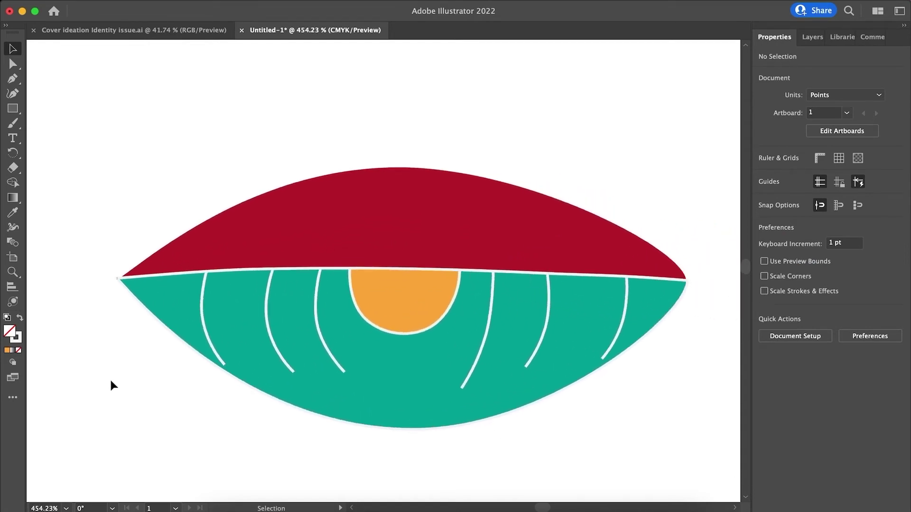
scroll(111, 383, down, 2)
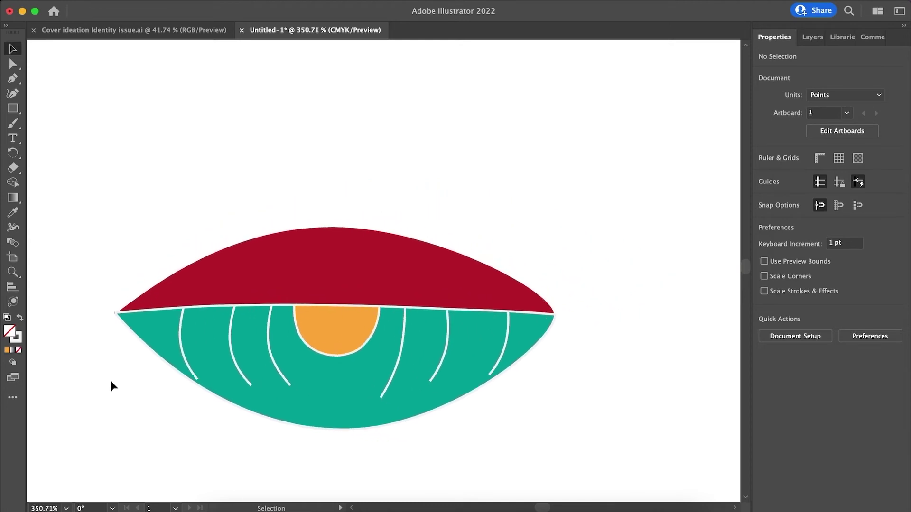
scroll(111, 382, down, 1)
scroll(110, 382, left, 1)
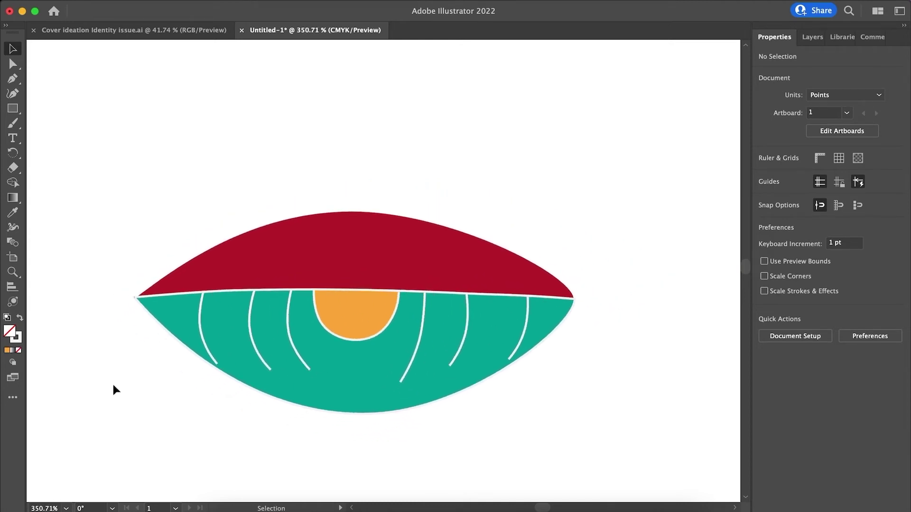
scroll(113, 384, up, 1)
Select the whole eye and try erasing the iris, the upper eyelid and the lower eye region with Shape Builder
drag(113, 172, 591, 445)
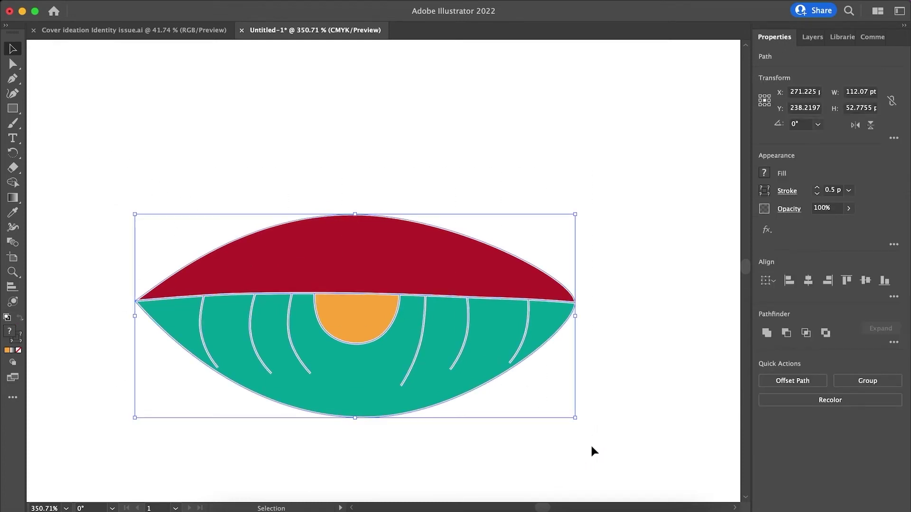
key(shift+m)
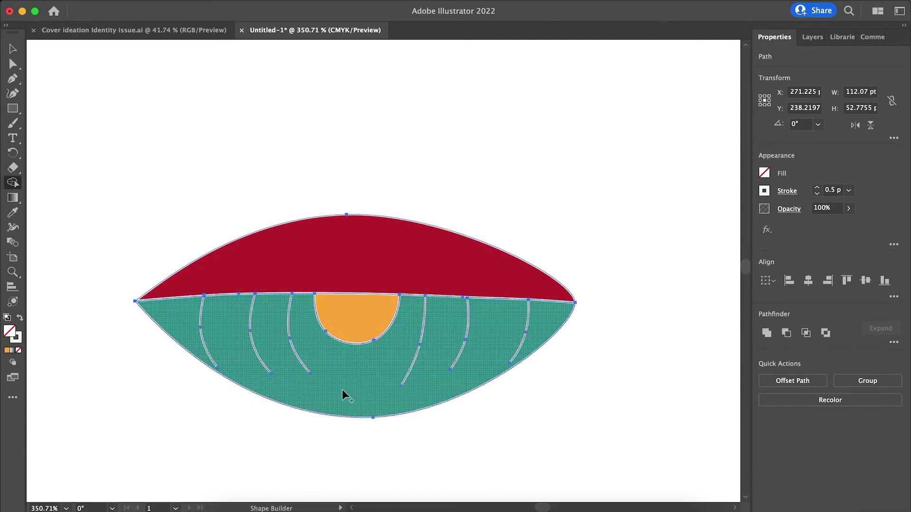
scroll(342, 389, up, 3)
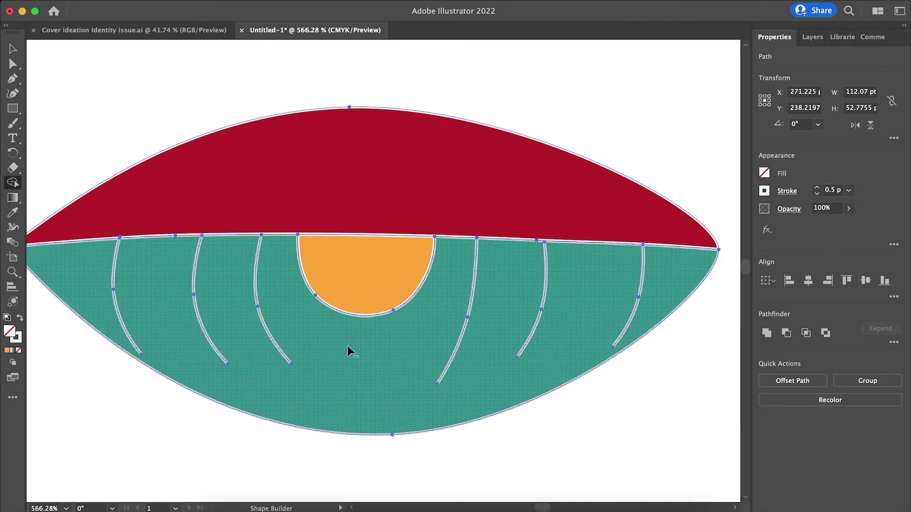
click(357, 280)
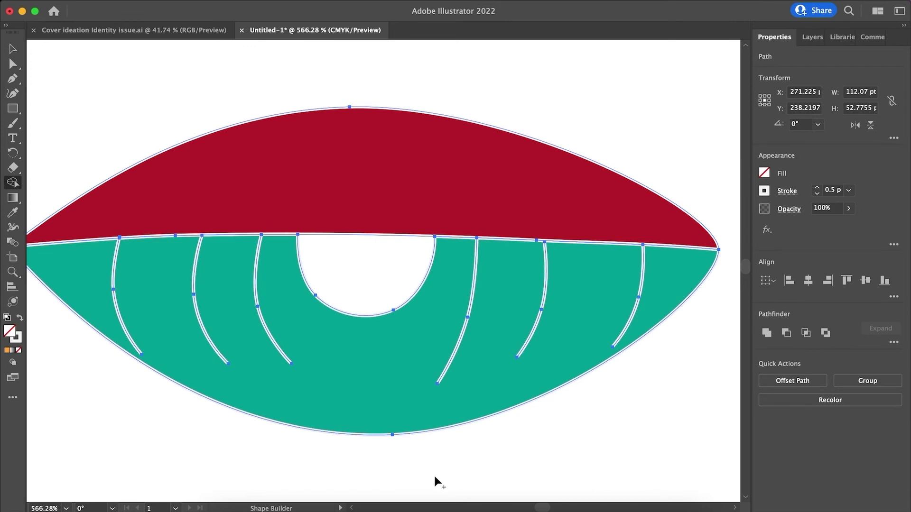
alt+click(353, 187)
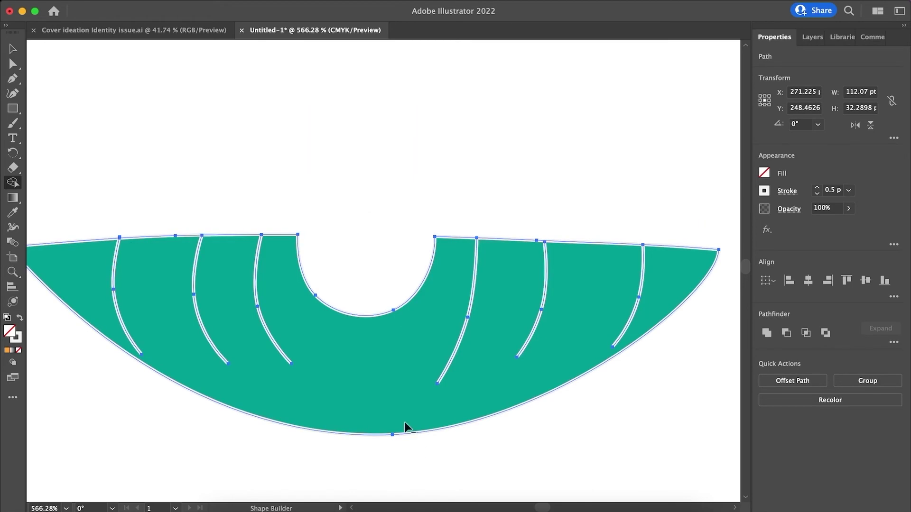
alt+click(405, 423)
Undo the Shape Builder deletions of the iris, upper eyelid and lower eye region
key(super+z)
key(super+z)
key(super+z)
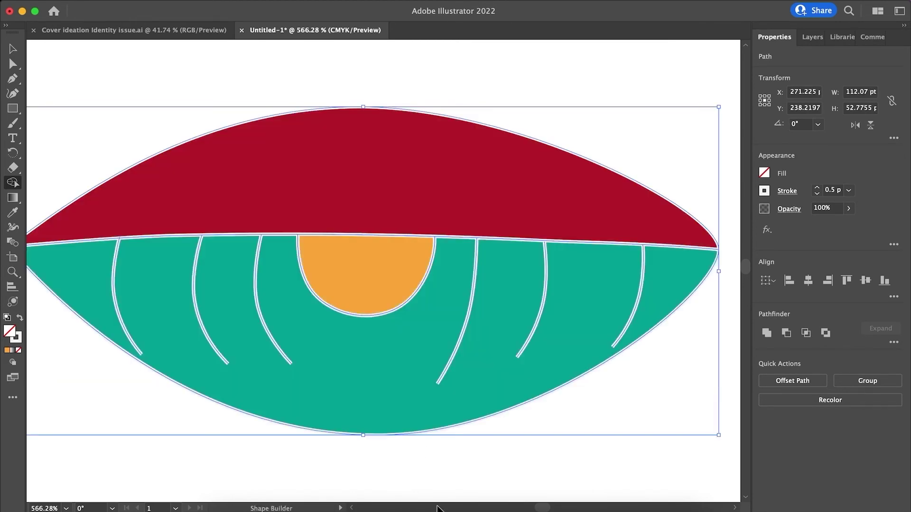